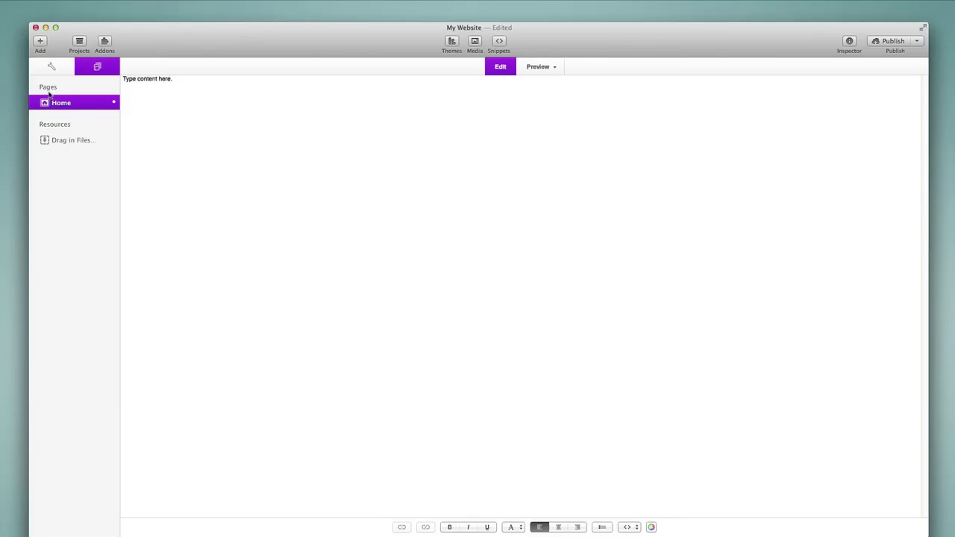
click(40, 41)
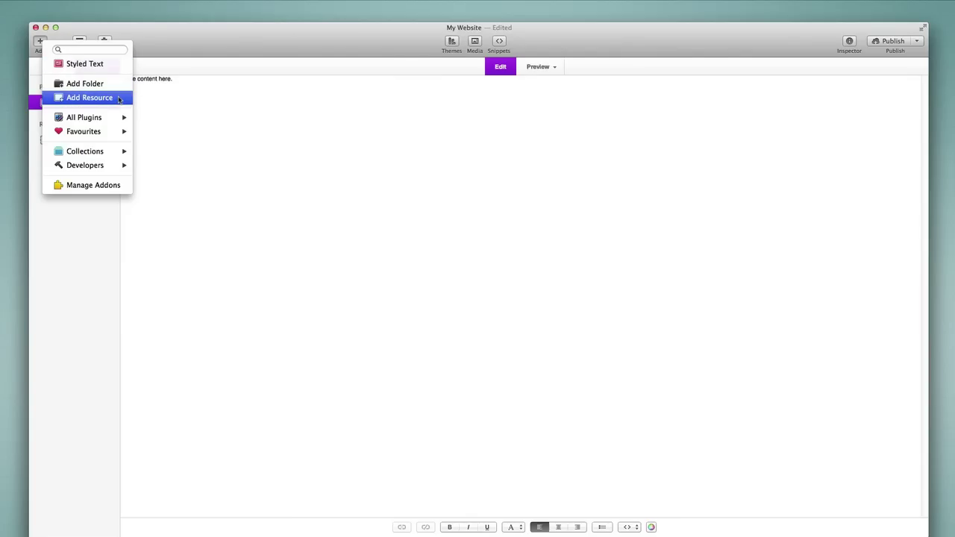
mouse_move(94, 118)
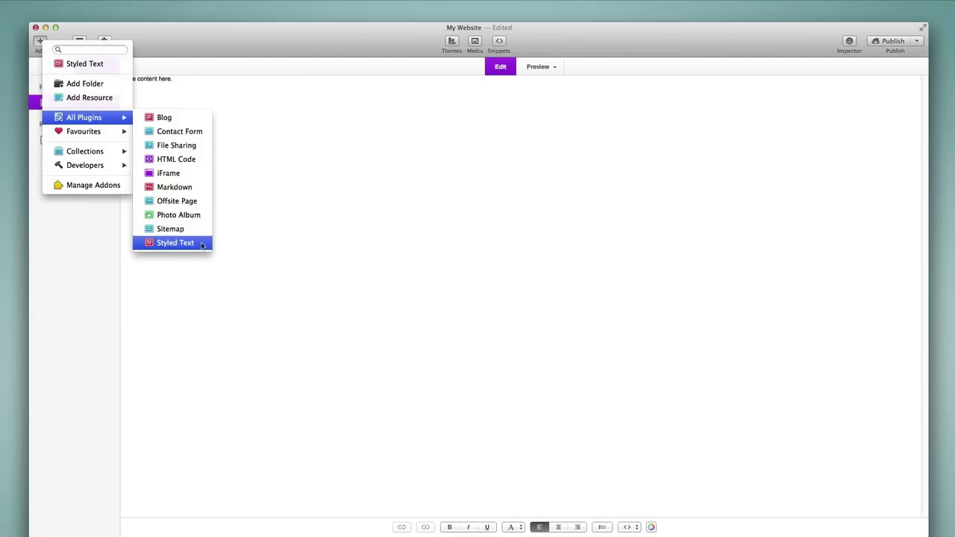
click(317, 242)
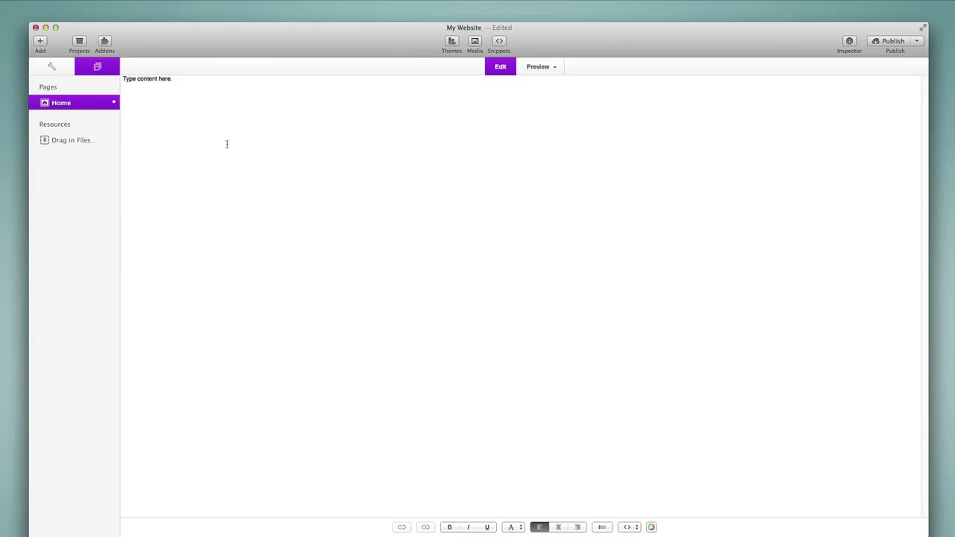
Browse the Add menu's Favourites, Collections and Developers groups, then show All Plugins from Blog to Styled Text.
click(41, 42)
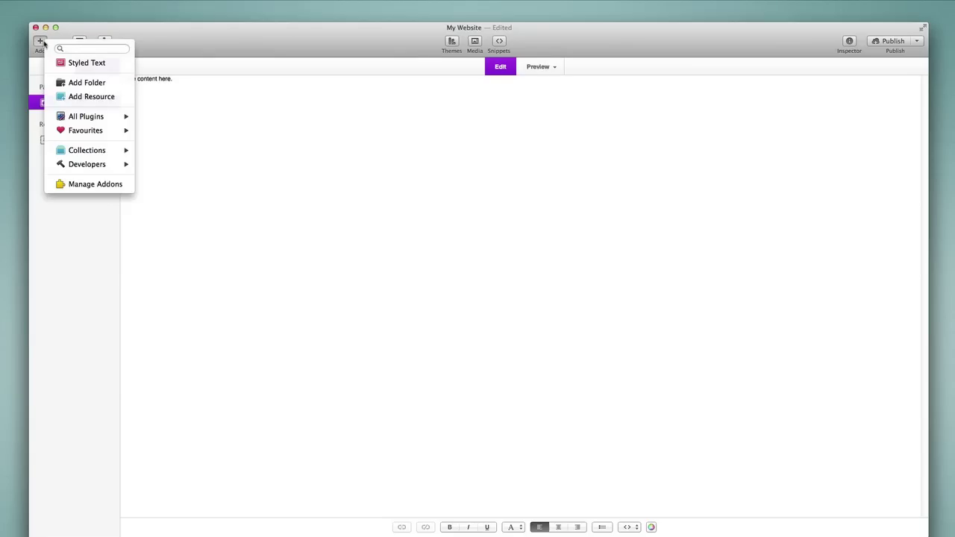
mouse_move(91, 117)
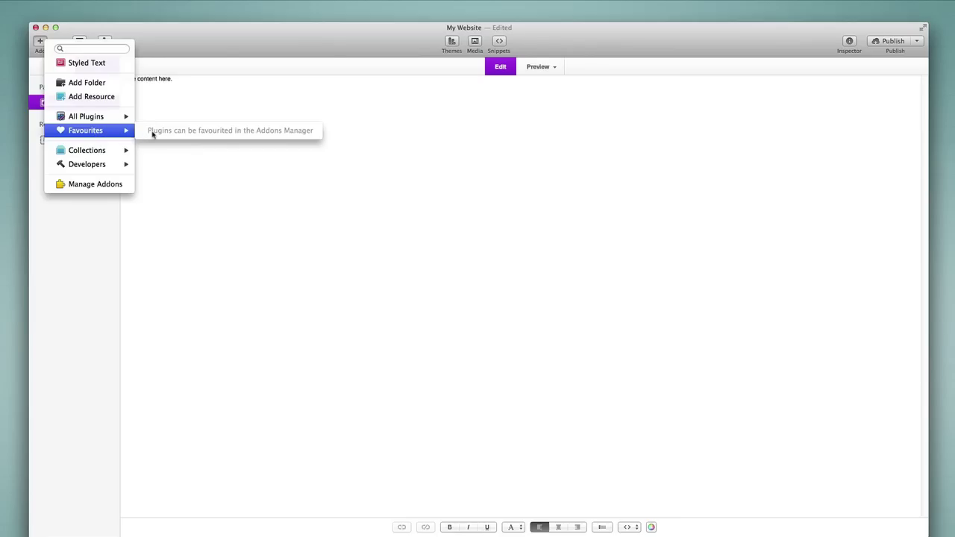
mouse_move(128, 118)
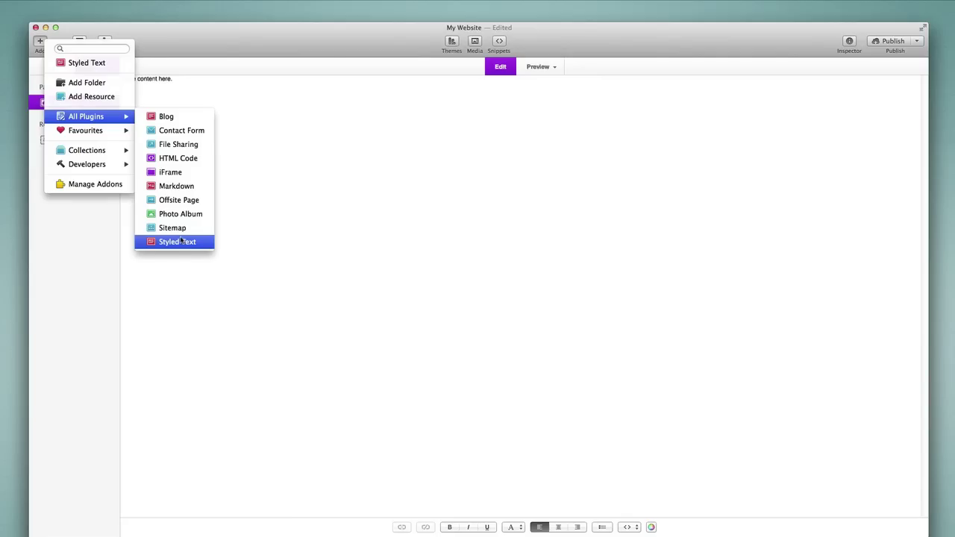
mouse_move(117, 155)
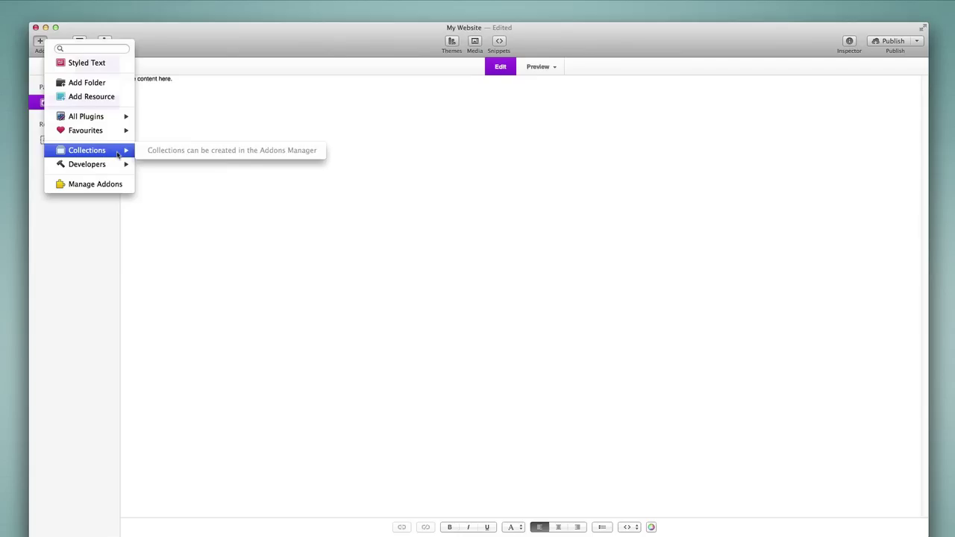
mouse_move(111, 170)
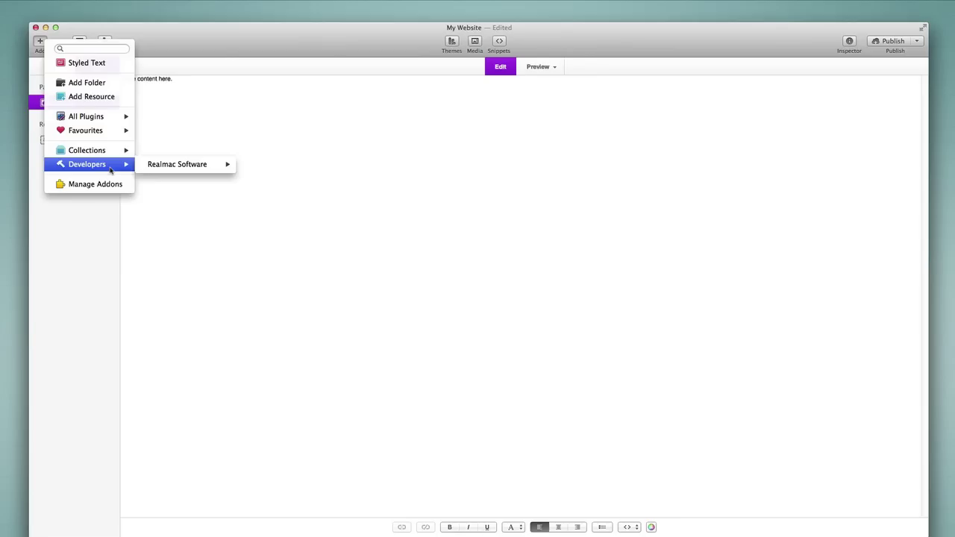
mouse_move(166, 171)
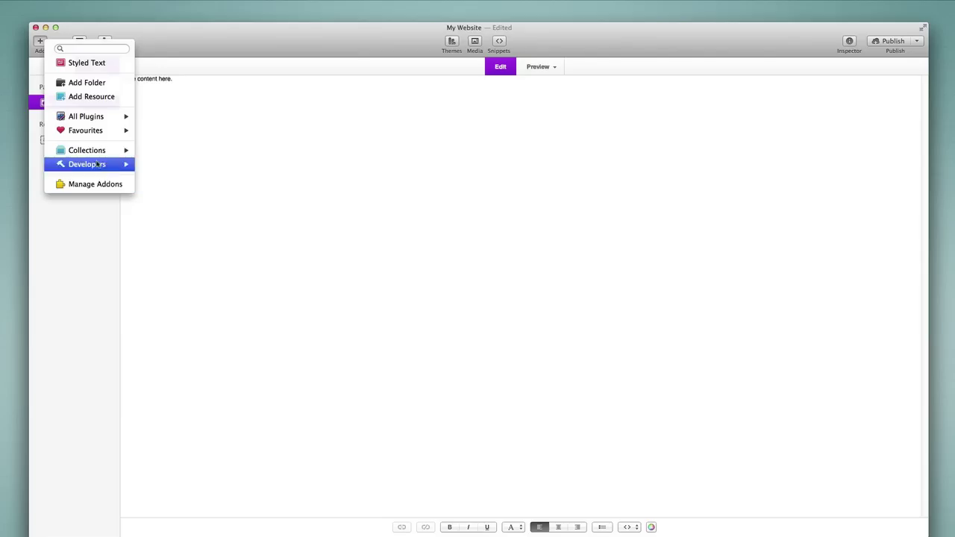
mouse_move(98, 118)
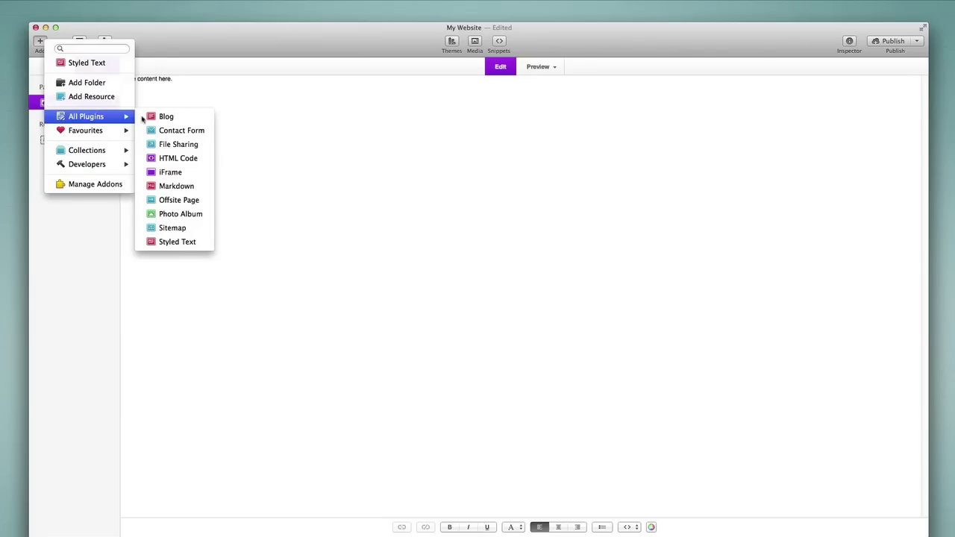
Add a Blog plugin page and rename it from Untitled Page to 'Blog'.
click(170, 120)
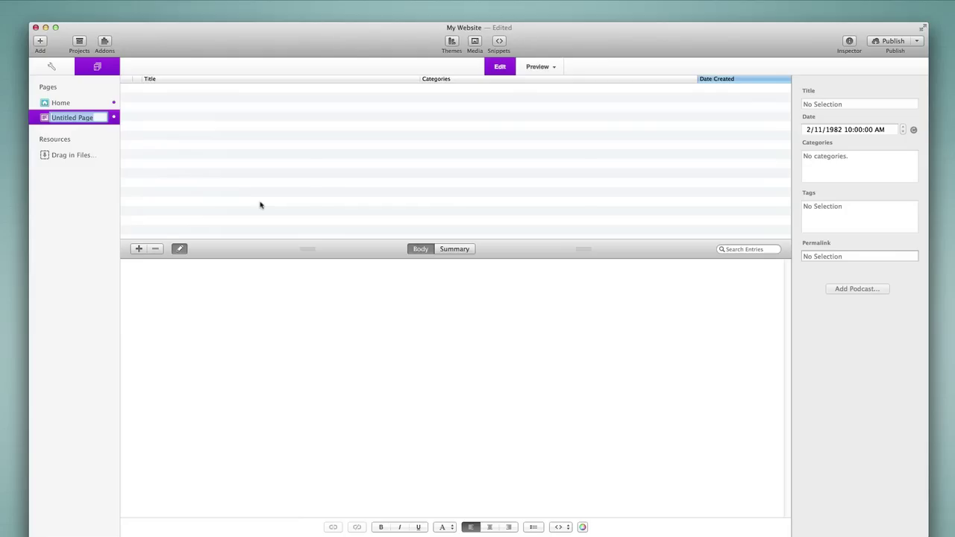
key(Return)
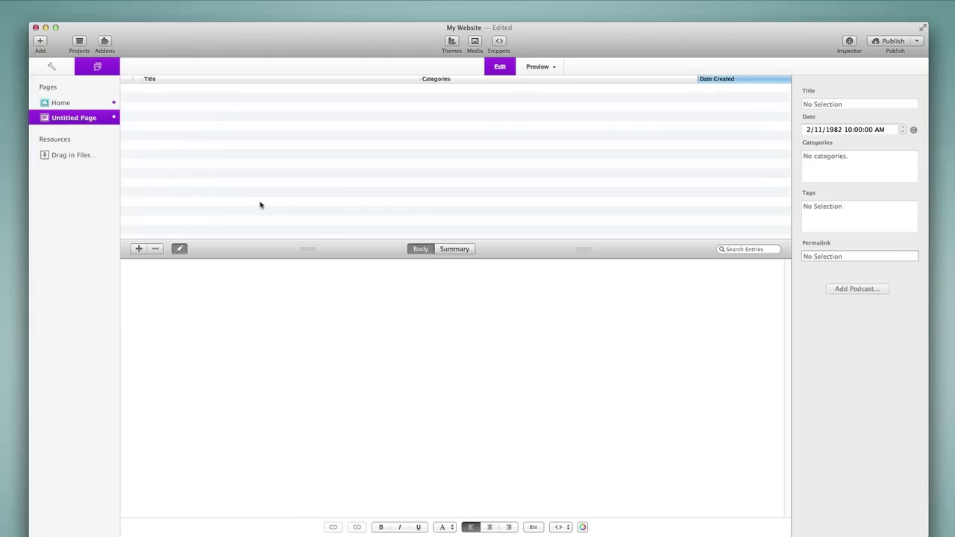
double_click(68, 120)
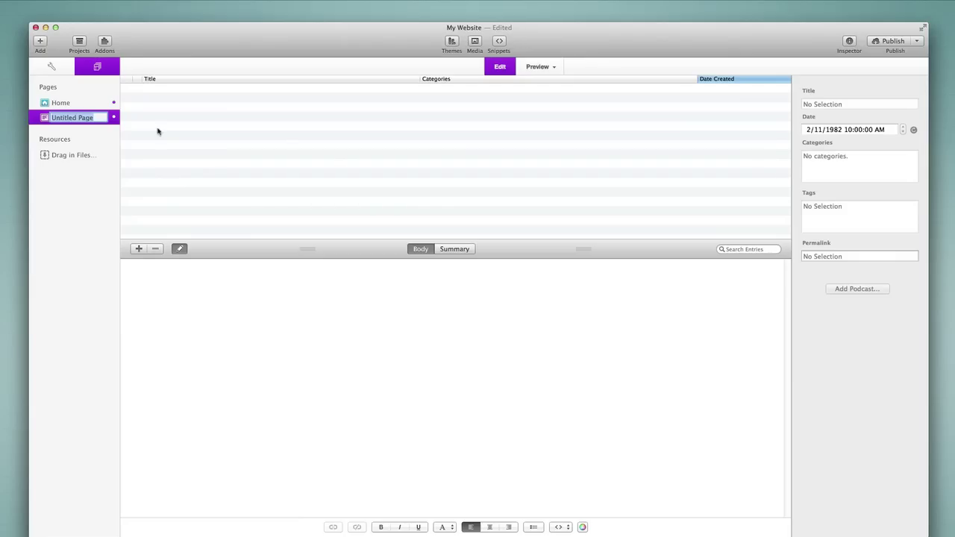
text(Blog)
key(Return)
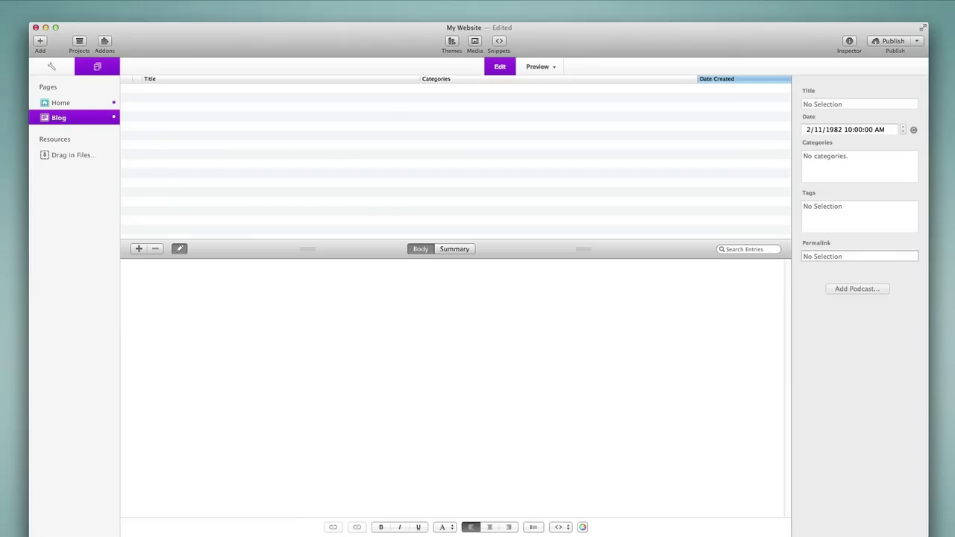
Add a Contact Form page named 'Contact Us', then switch back to the Home page.
click(40, 41)
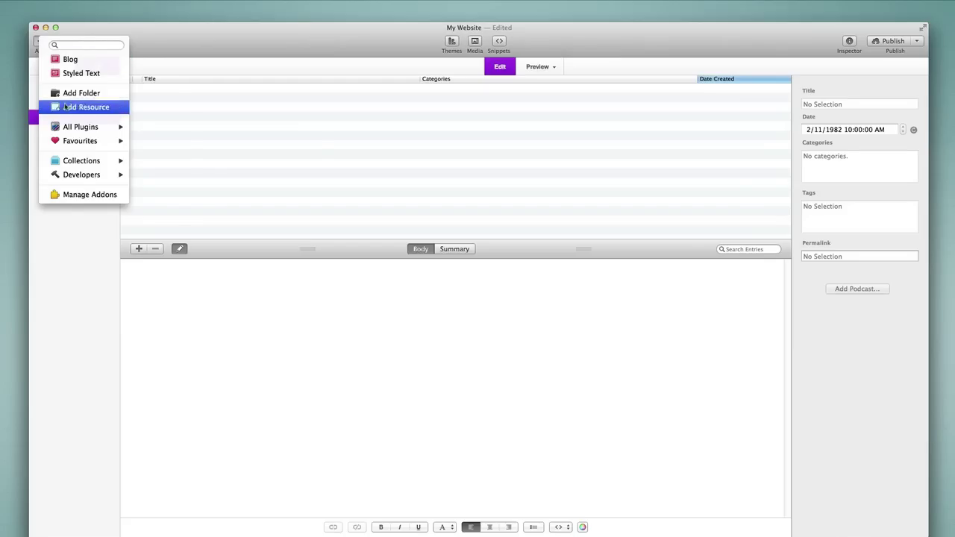
mouse_move(97, 128)
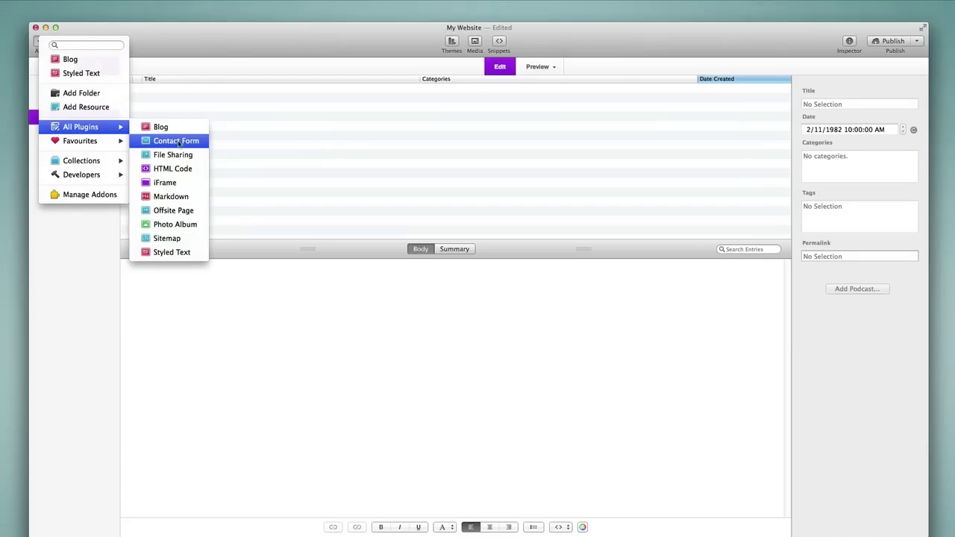
click(178, 142)
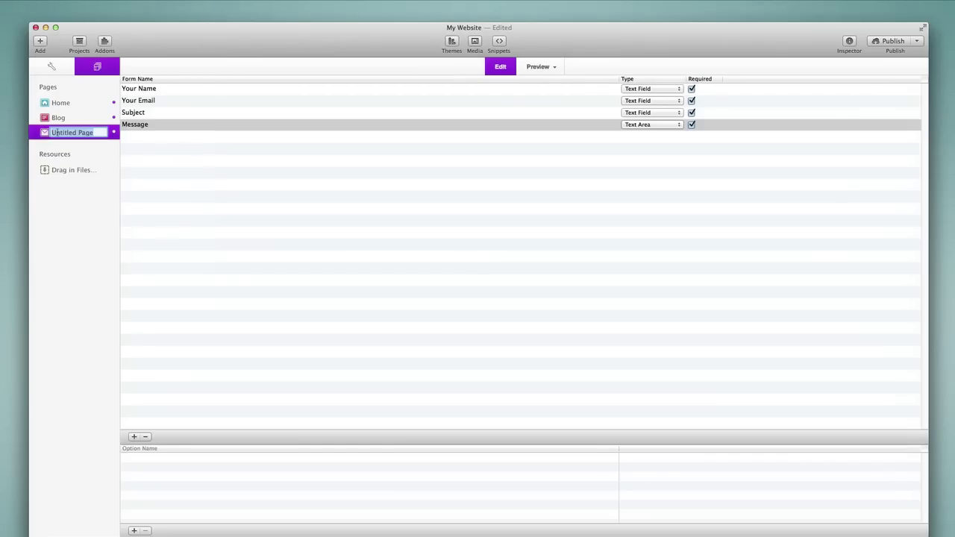
text(Contact Us)
key(Return)
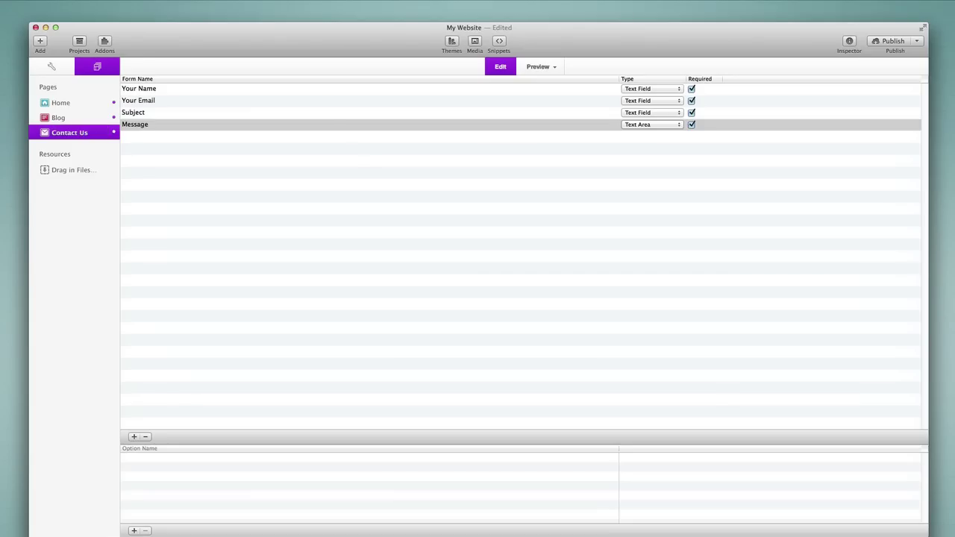
click(64, 106)
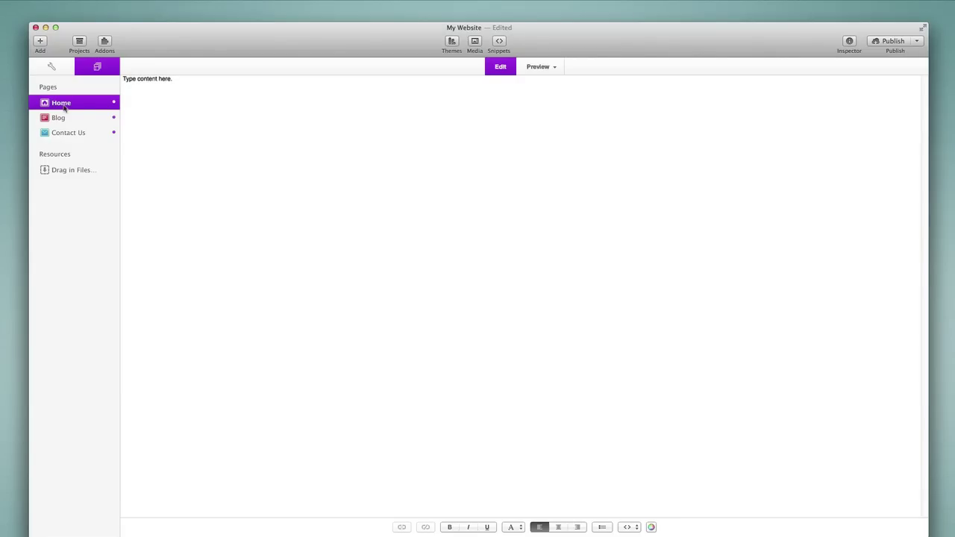
click(540, 68)
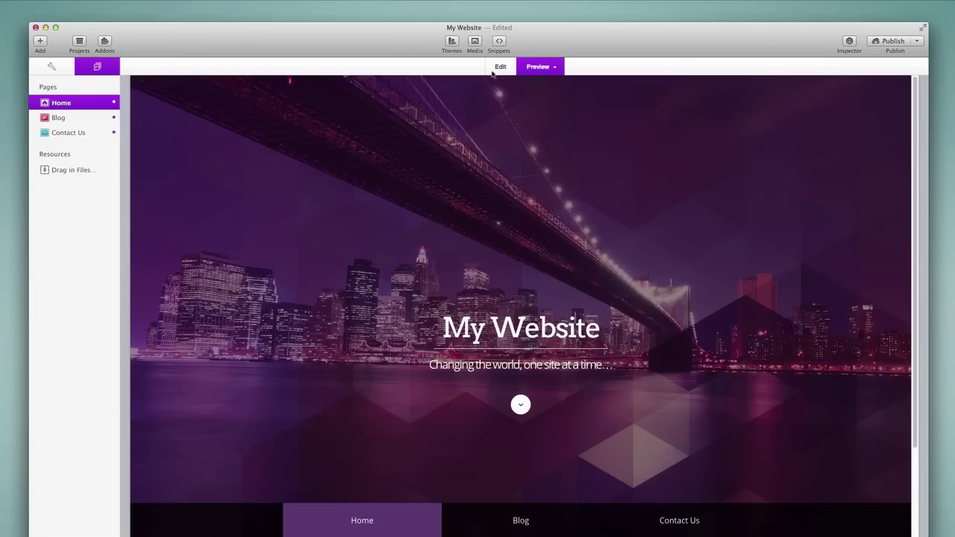
scroll(302, 181, down, 1)
scroll(302, 180, down, 3)
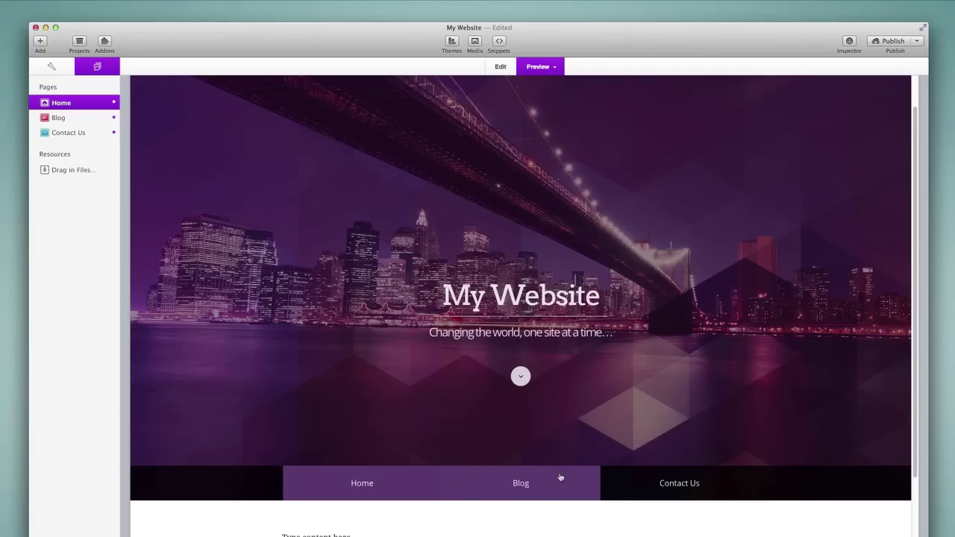
click(501, 67)
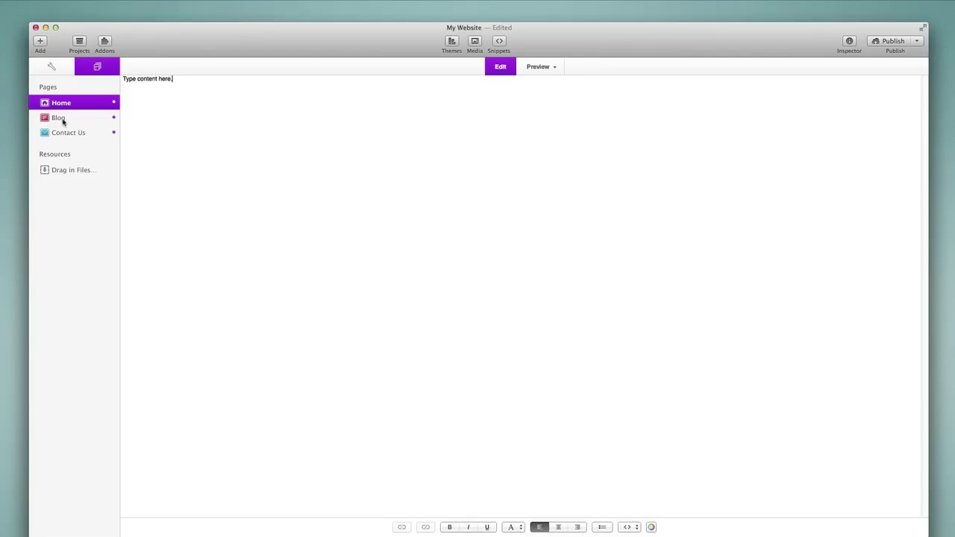
Add a Styled Text page keeping the default name 'Untitled Page', and compare it with Home.
click(40, 43)
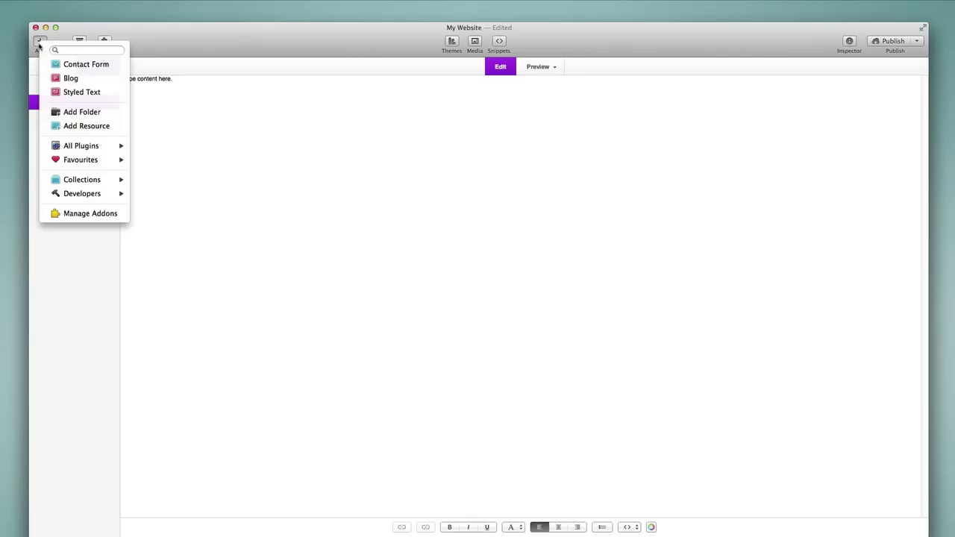
click(64, 92)
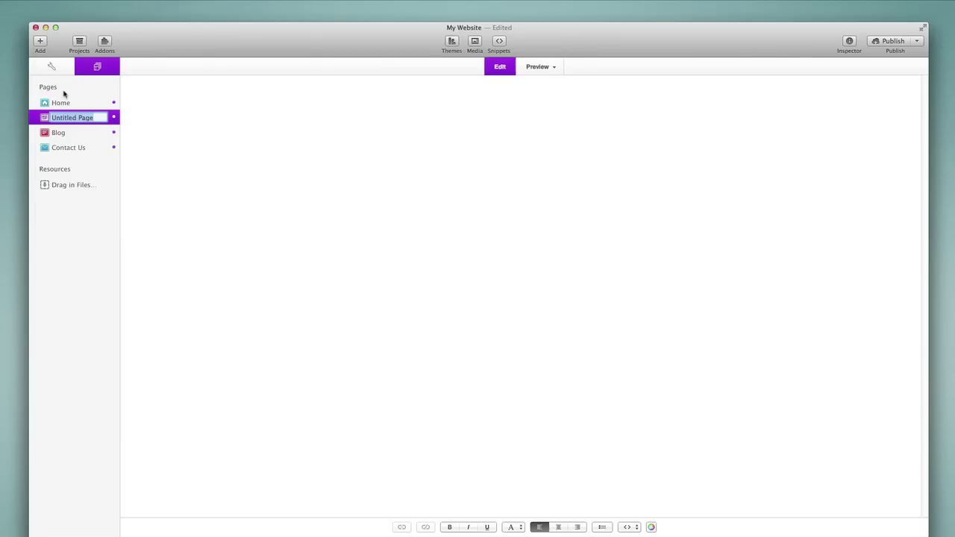
key(Return)
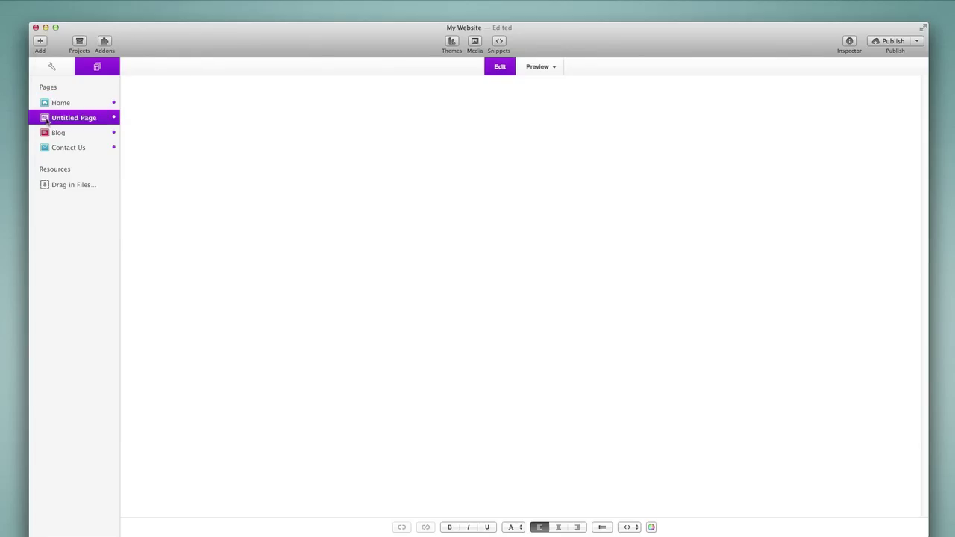
click(55, 106)
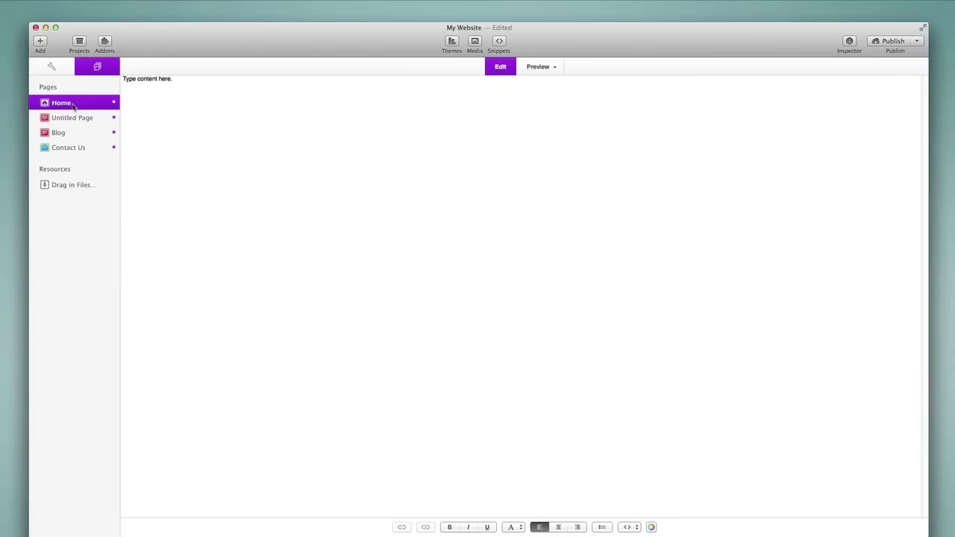
click(71, 119)
click(68, 103)
Make 'Untitled Page' the site's home page using Set as Home Page.
click(60, 120)
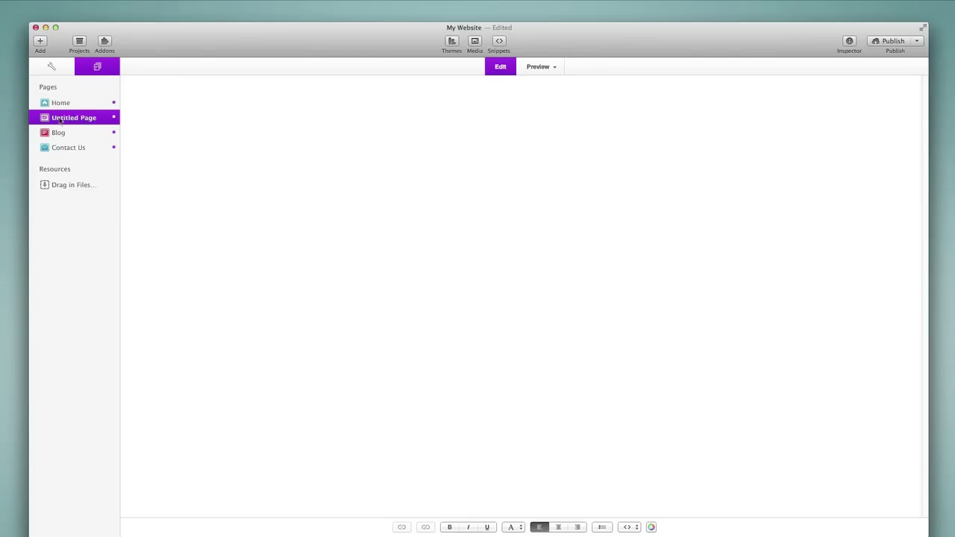
right_click(72, 120)
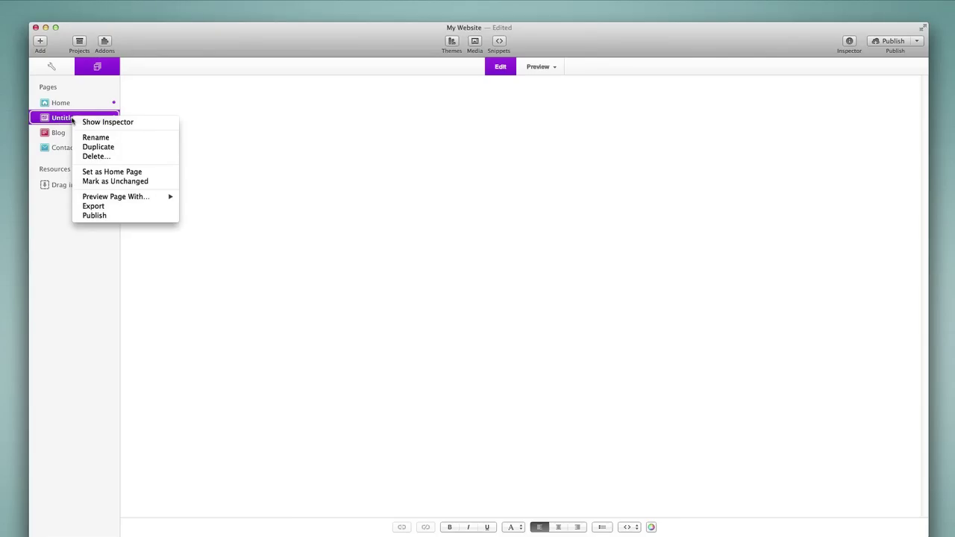
click(105, 172)
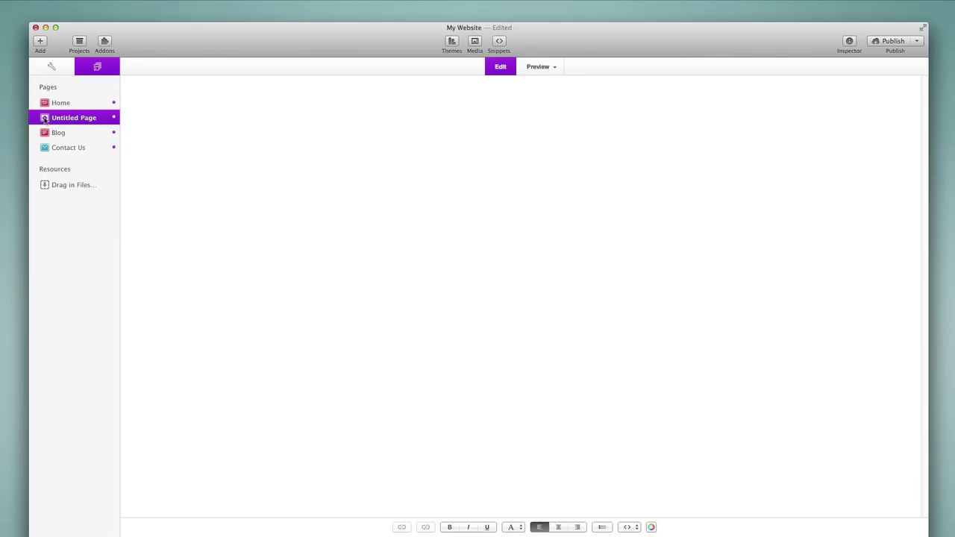
Move Untitled Page to the top of the page list and rename it 'Home'.
drag(45, 119, 45, 98)
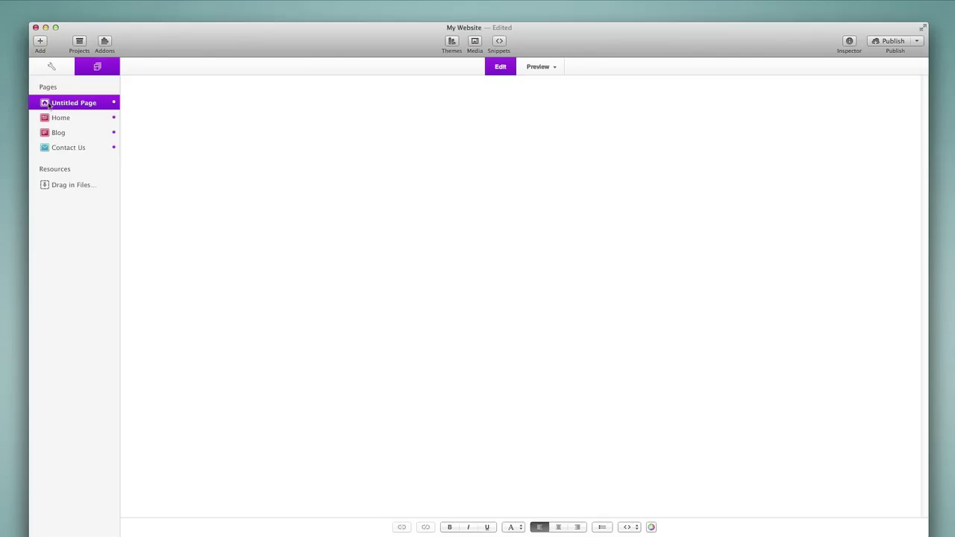
double_click(71, 105)
text(Hom)
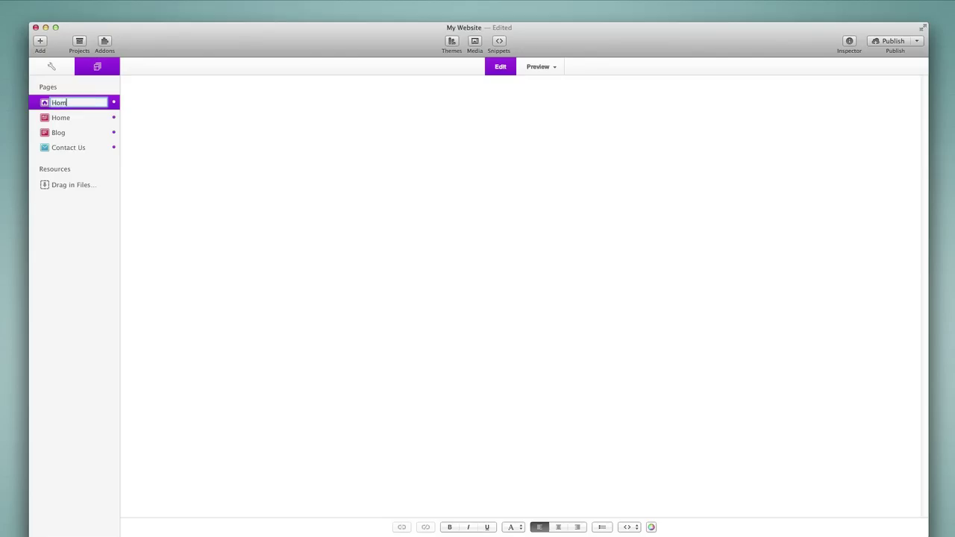
text(e)
key(Return)
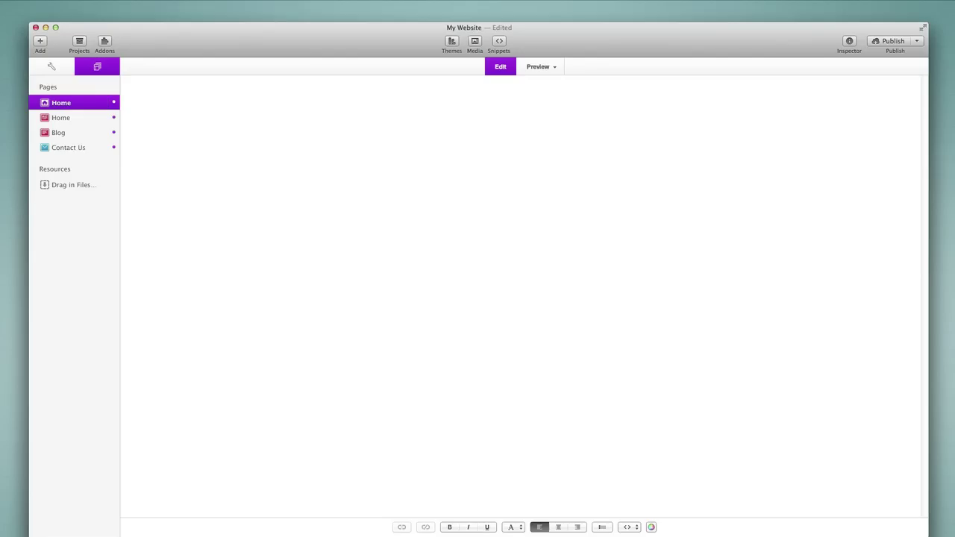
Rename the former Home page to 'About Us'.
double_click(64, 118)
text(Abou)
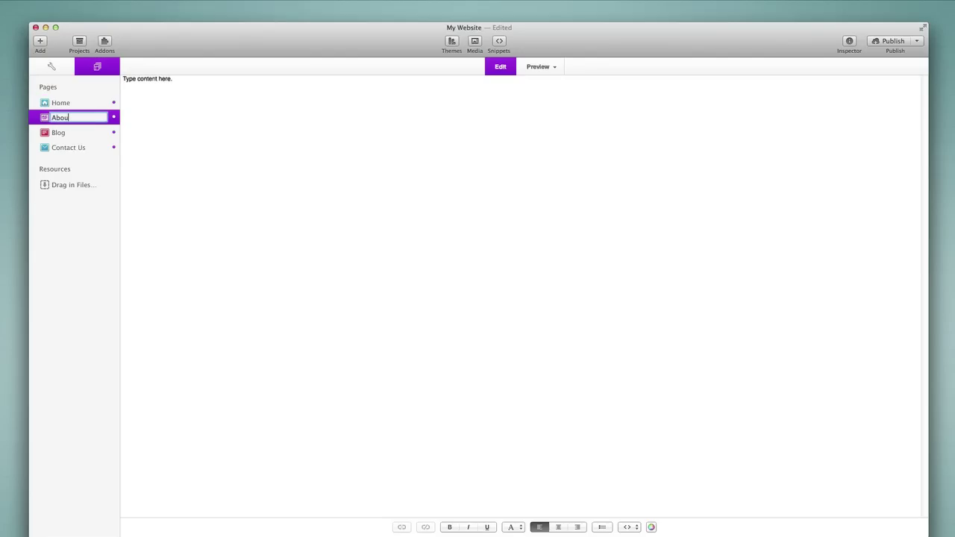
text(t Us)
key(Return)
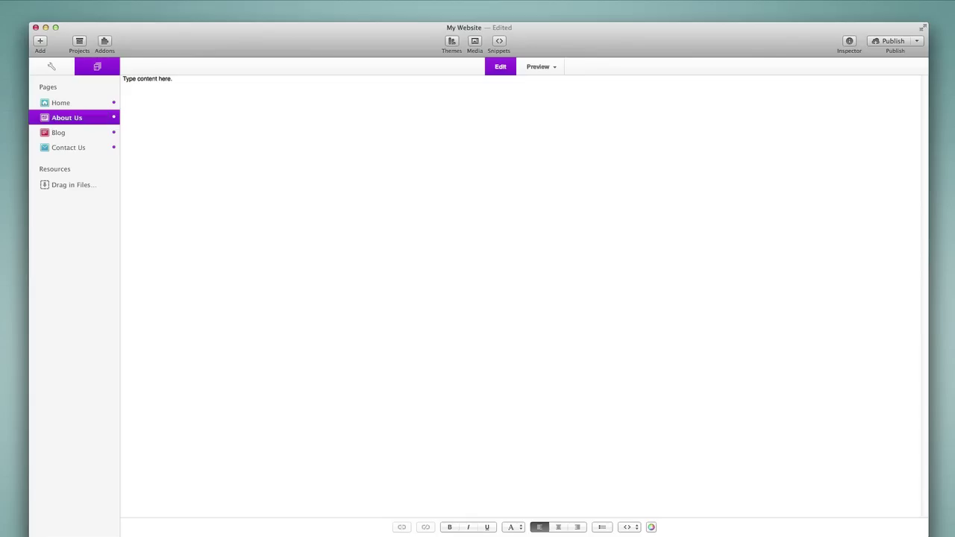
View Home, About Us, Blog and Contact Us in turn, ending on the blank Home page.
click(105, 105)
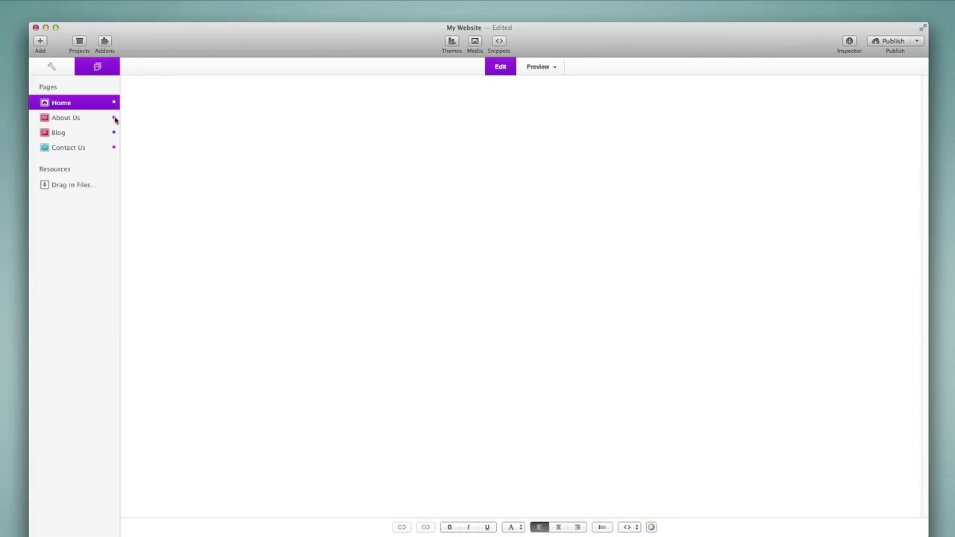
click(115, 119)
click(116, 134)
click(116, 148)
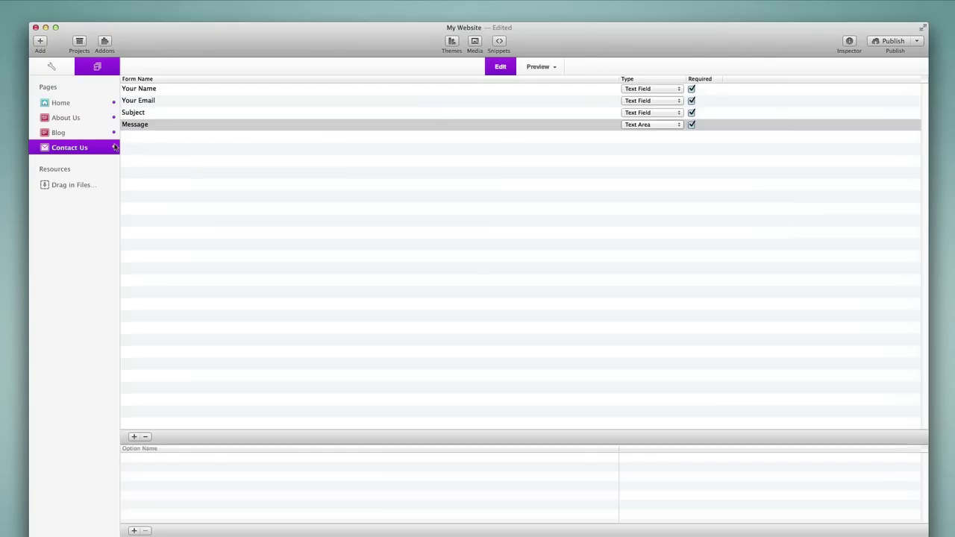
click(114, 103)
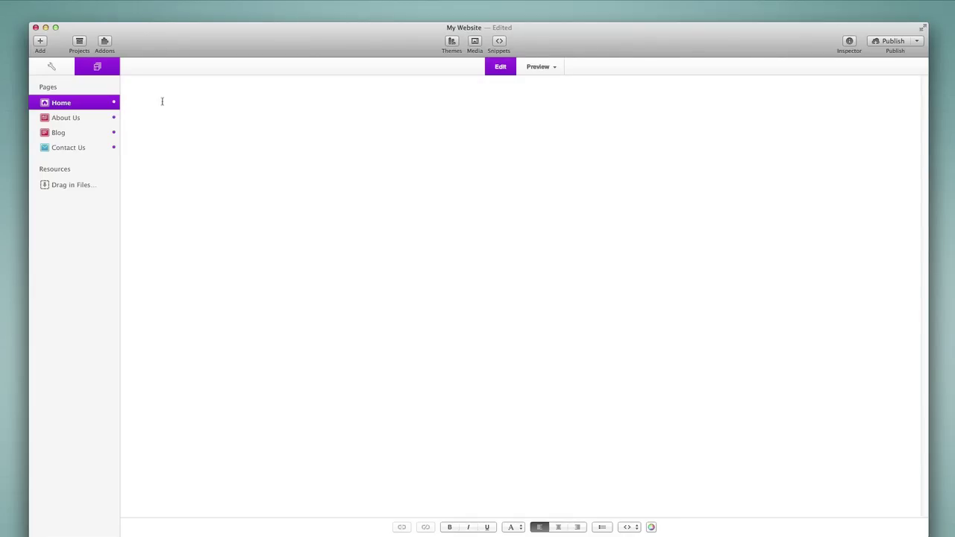